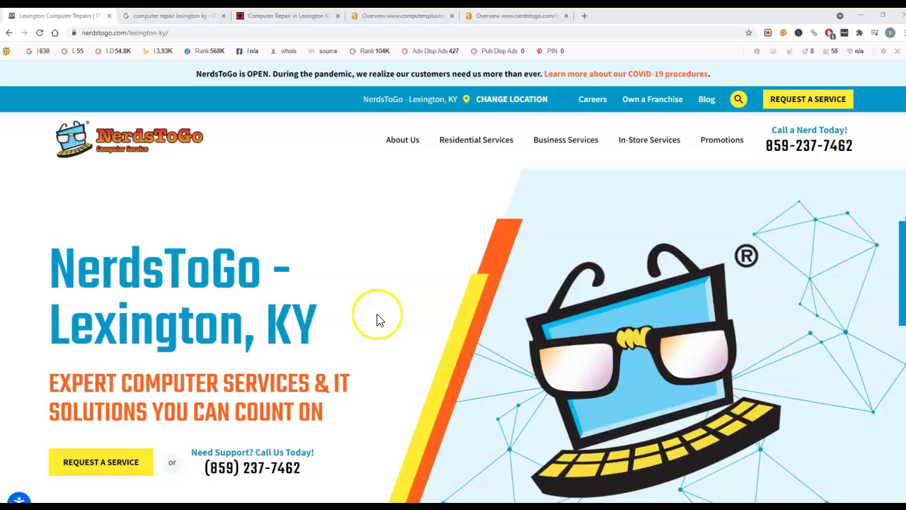
- Scroll up and down the current page to review its content
scroll(426, 220, "down", 8)
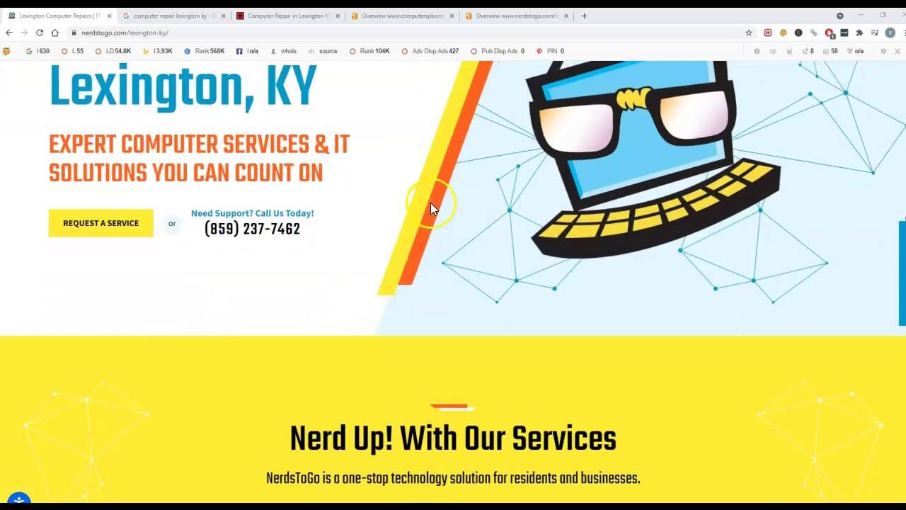
scroll(330, 220, "down", 10)
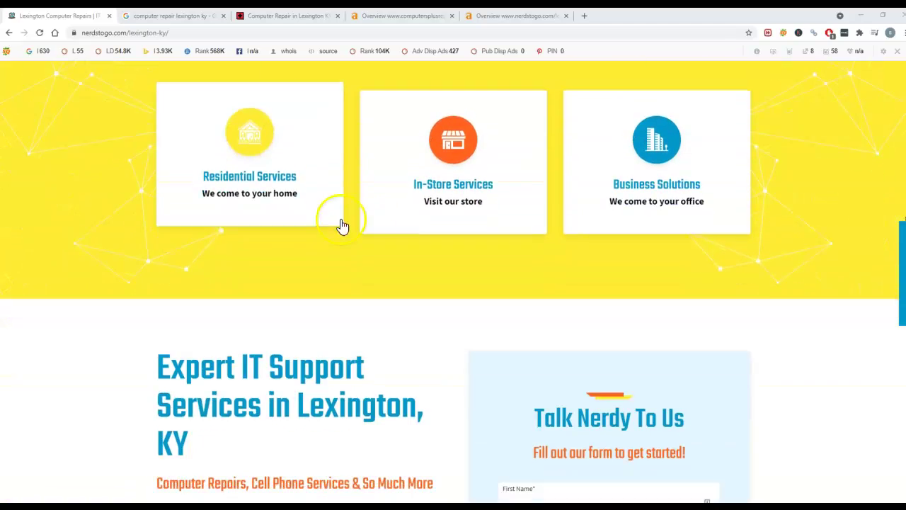
scroll(412, 241, "down", 12)
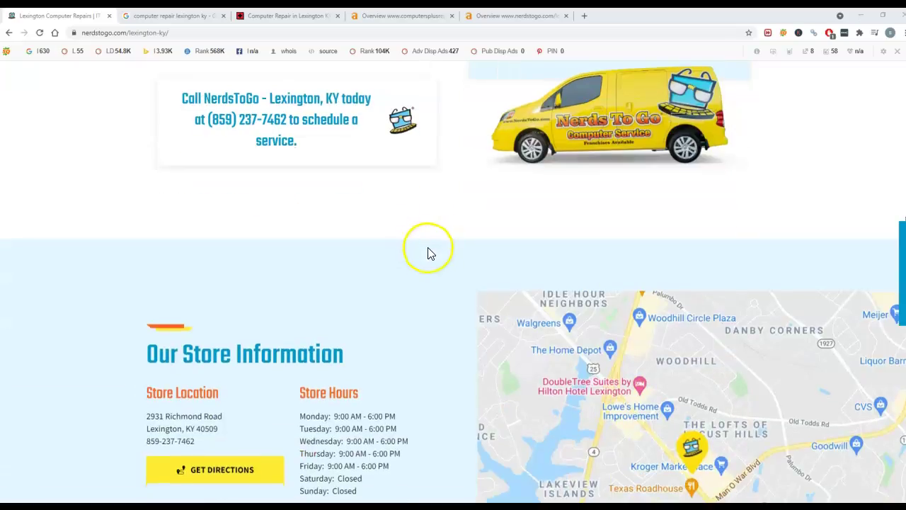
scroll(393, 271, "down", 13)
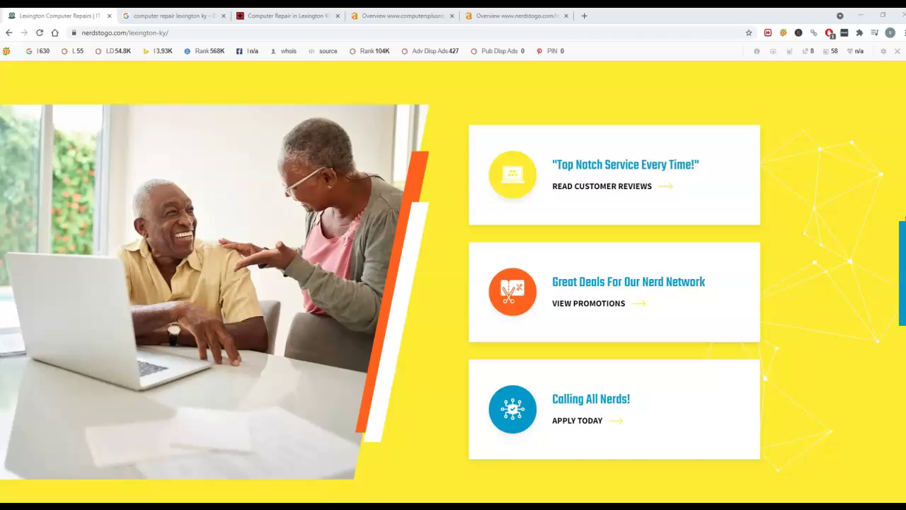
scroll(613, 394, "down", 5)
scroll(479, 216, "up", 20)
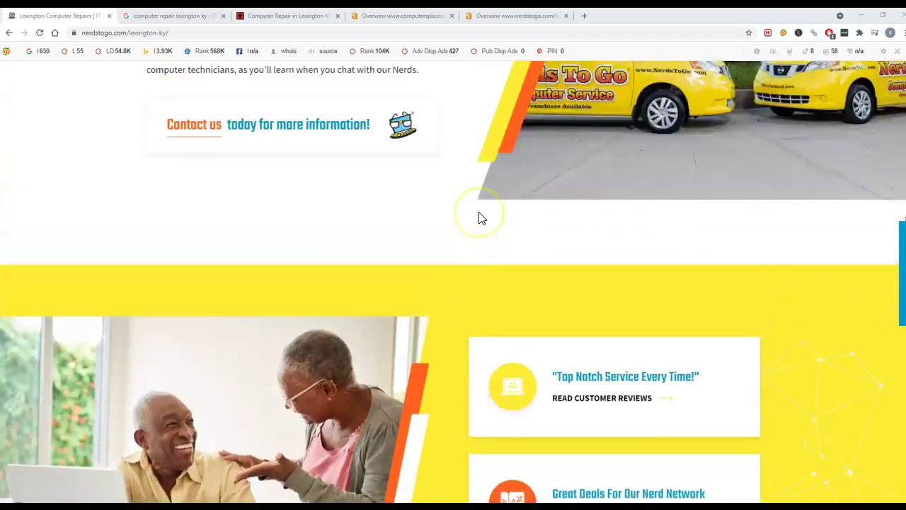
scroll(479, 216, "up", 10)
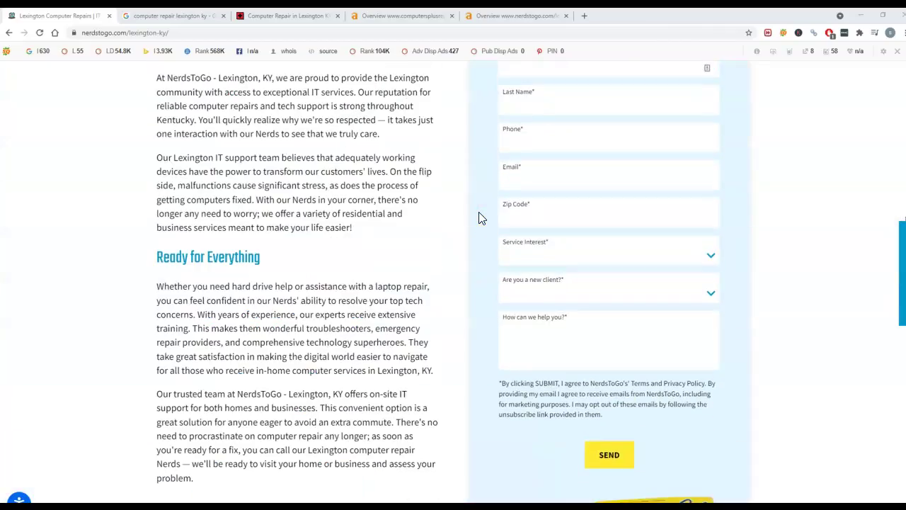
left_click_drag(157, 276, 339, 259)
scroll(339, 259, "up", 5)
scroll(261, 321, "up", 3)
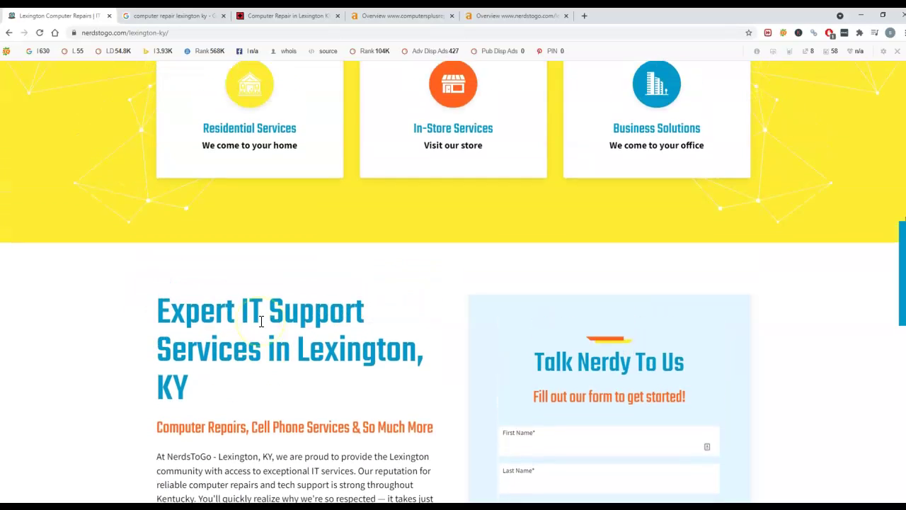
scroll(301, 262, "down", 2)
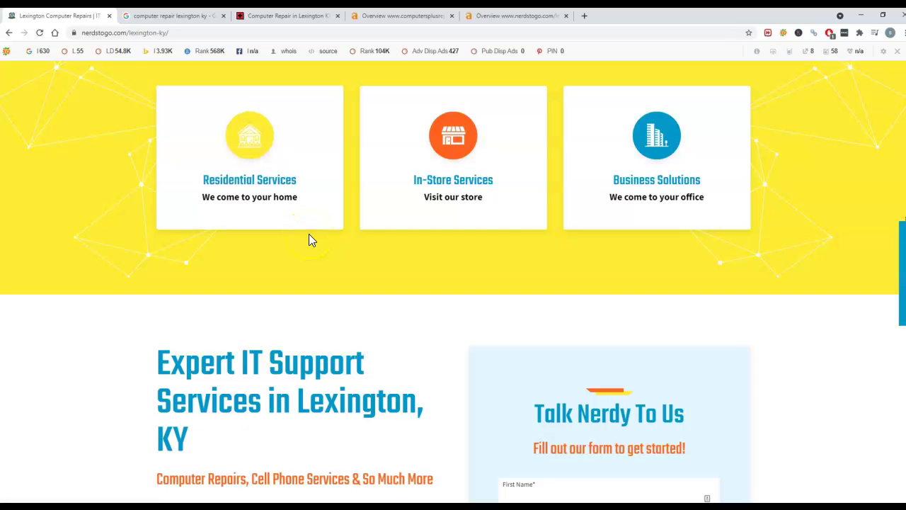
scroll(318, 208, "up", 9)
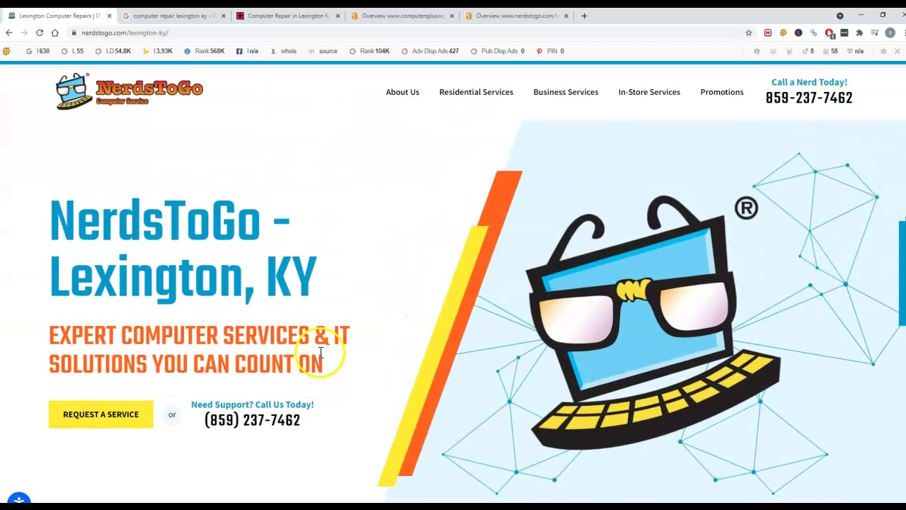
scroll(321, 352, "up", 1)
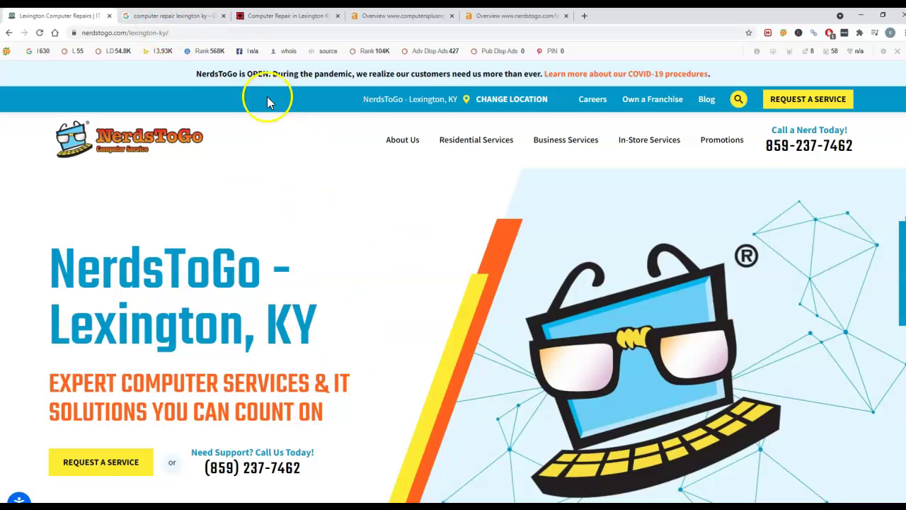
- Highlight the Computers Plus Repair name atop the 'computer repair lexington ky' local pack
left_click(179, 16)
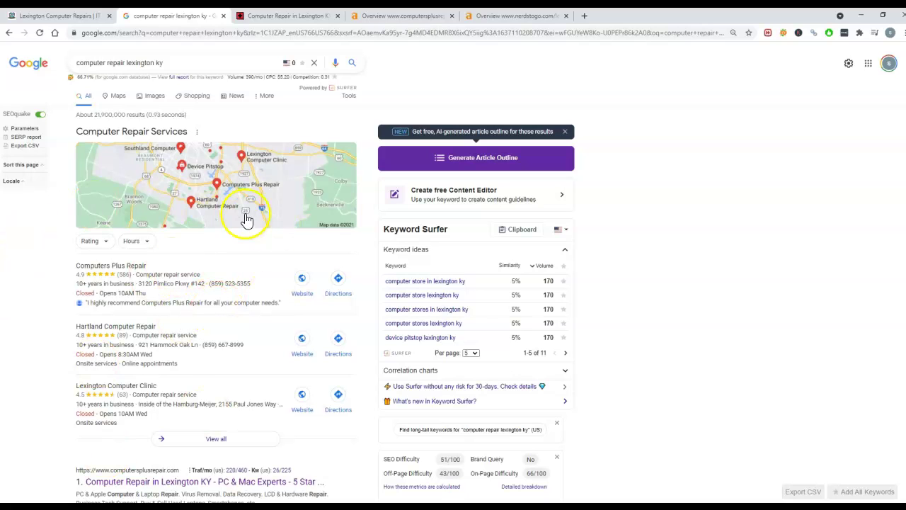
left_click(68, 269)
left_click_drag(67, 271, 158, 268)
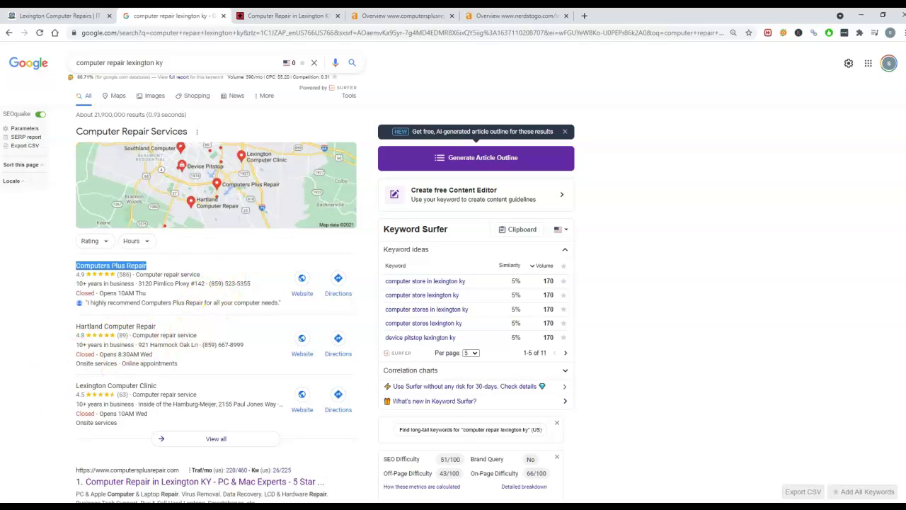
left_click(133, 273)
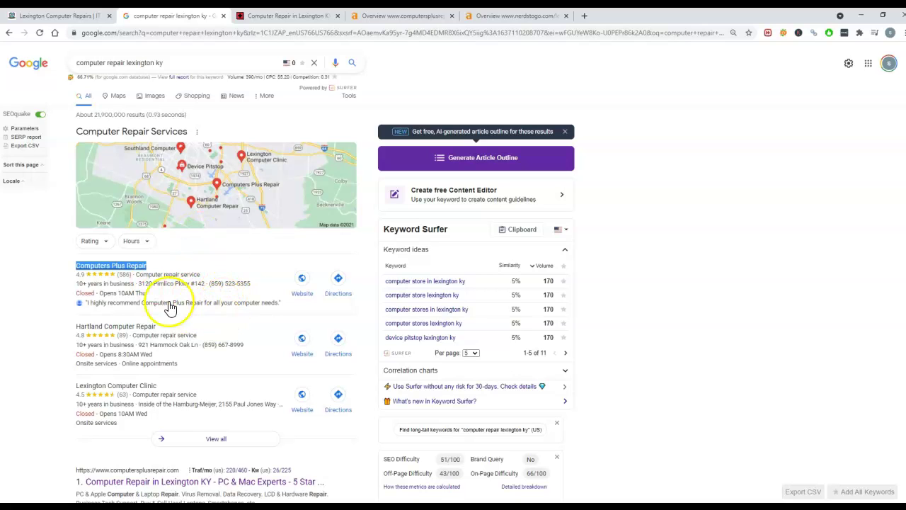
scroll(182, 365, "down", 1)
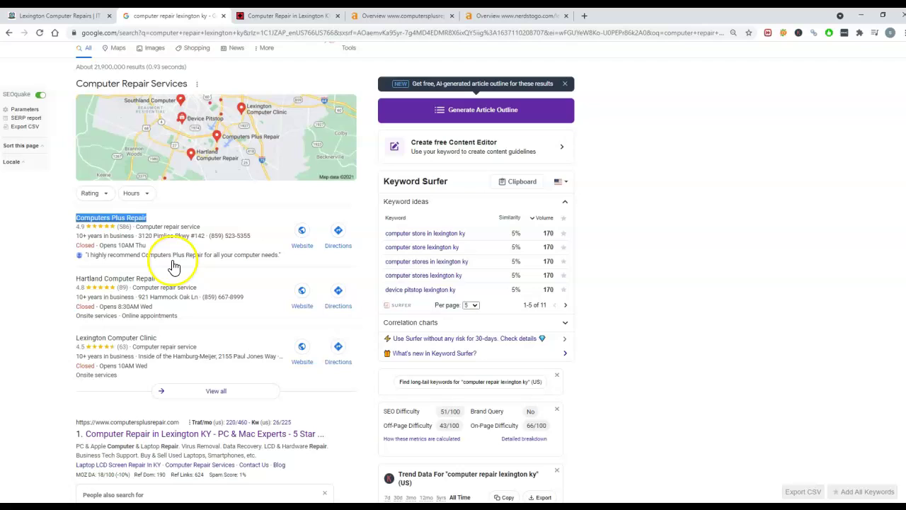
scroll(174, 318, "down", 3)
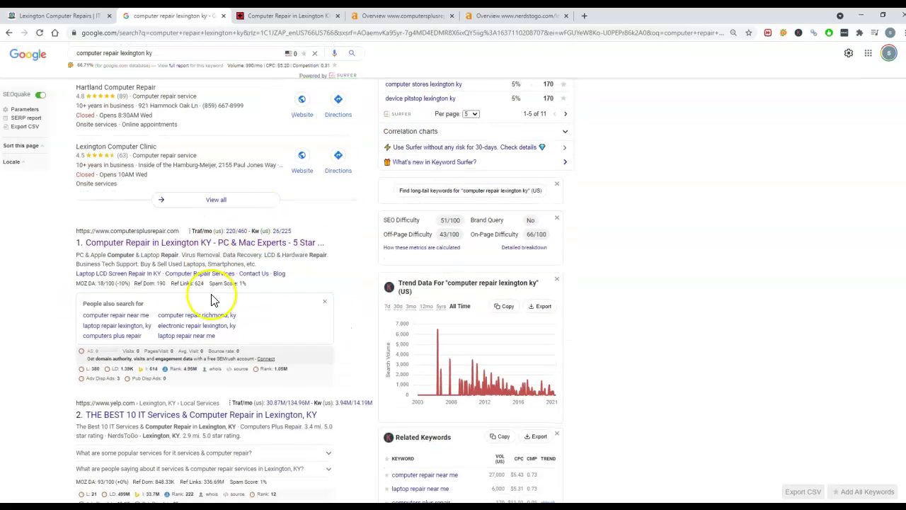
scroll(233, 50, "up", 3)
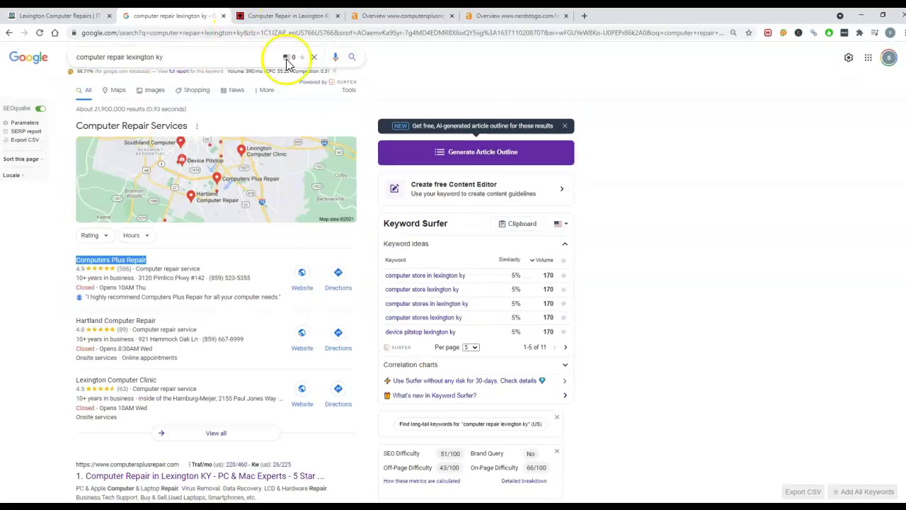
left_click(285, 21)
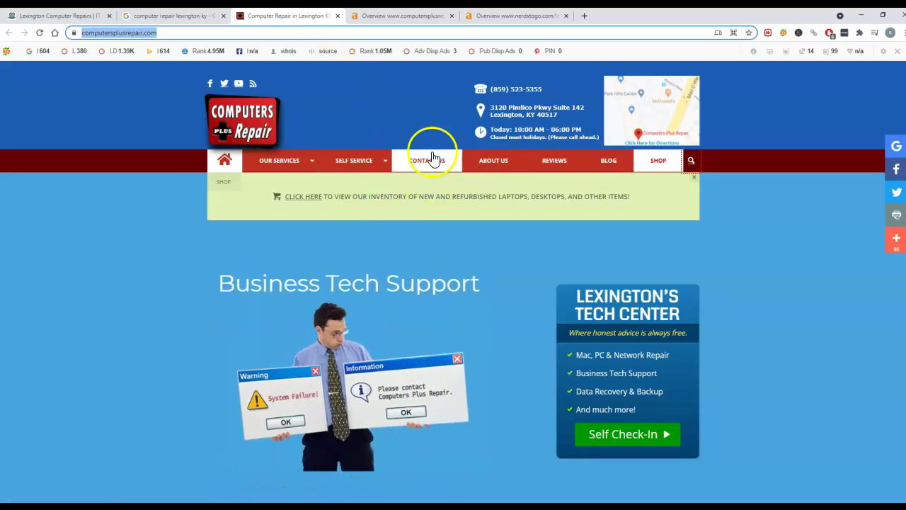
scroll(366, 200, "down", 15)
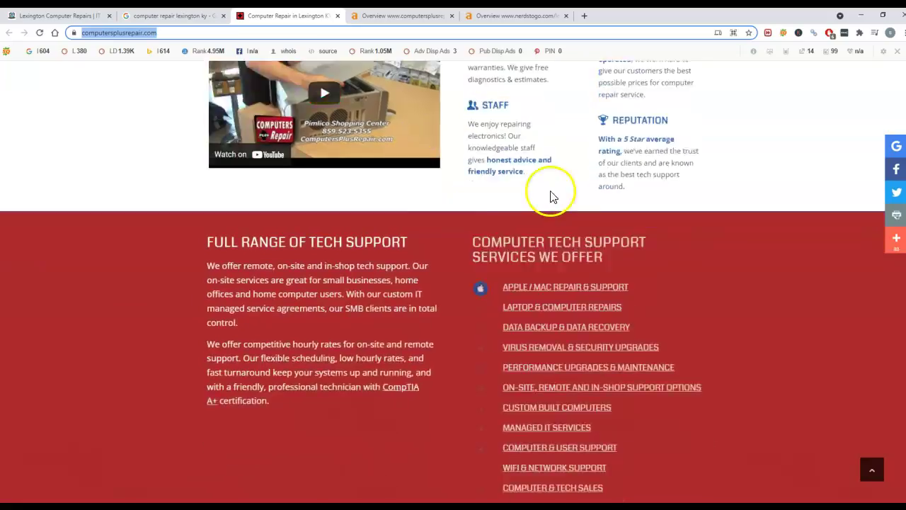
scroll(489, 204, "down", 16)
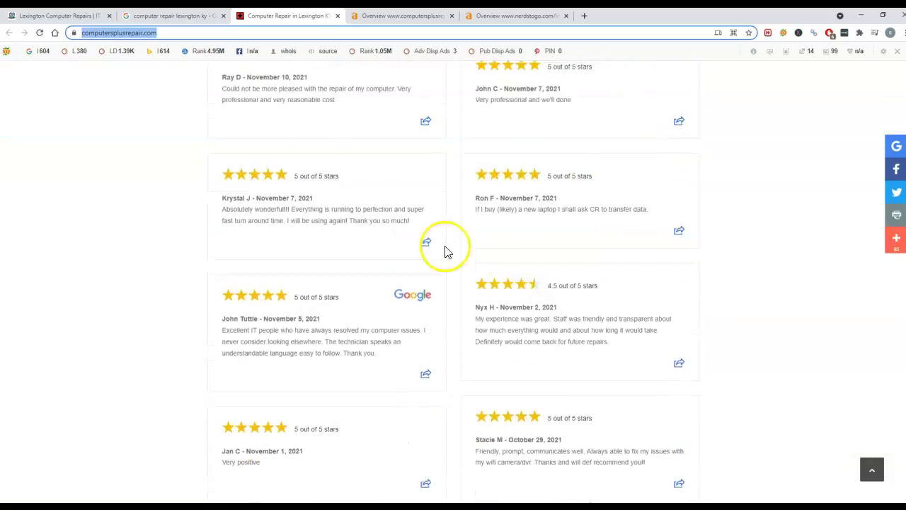
scroll(488, 256, "down", 15)
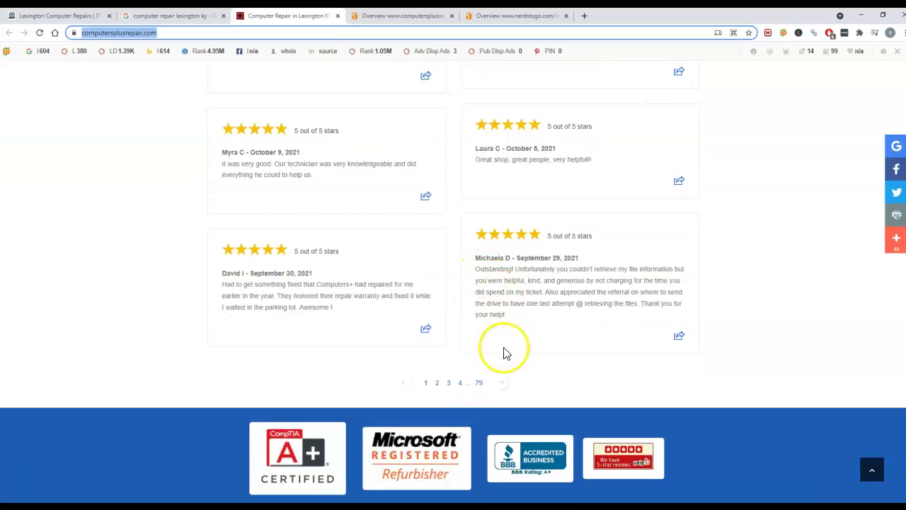
scroll(536, 187, "up", 10)
scroll(536, 186, "up", 20)
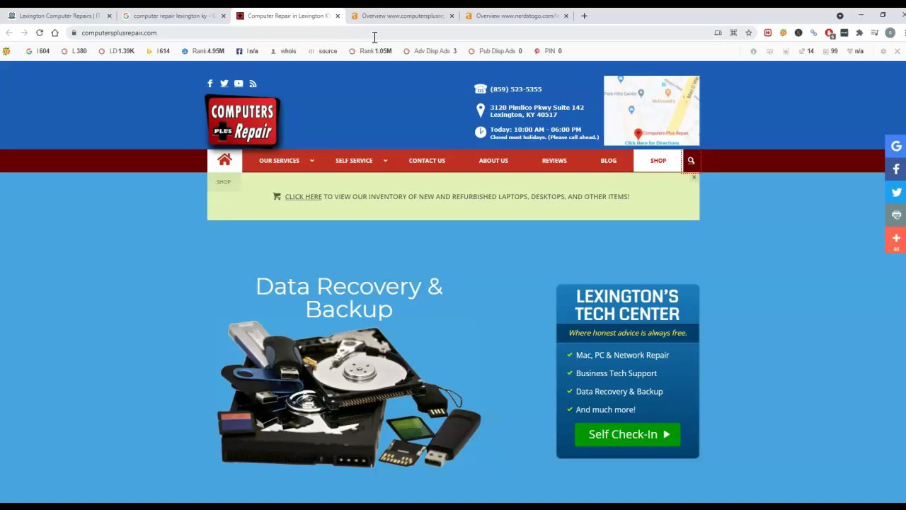
- Show the computersplusrepair.com Ahrefs overview and select its UR score of 31
left_click(382, 15)
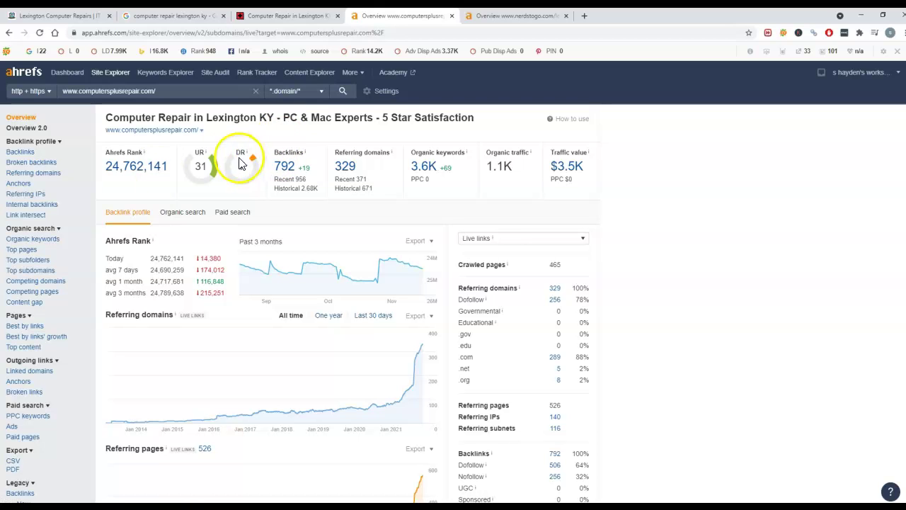
left_click(194, 168)
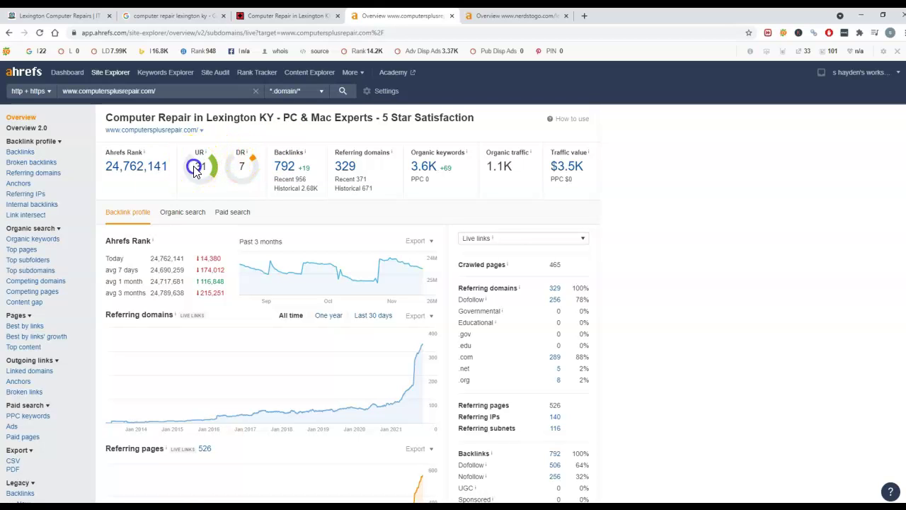
left_click(274, 148)
- Show the nerdstogo.com/lexington-ky Ahrefs overview and highlight its DR of 39
left_click(516, 17)
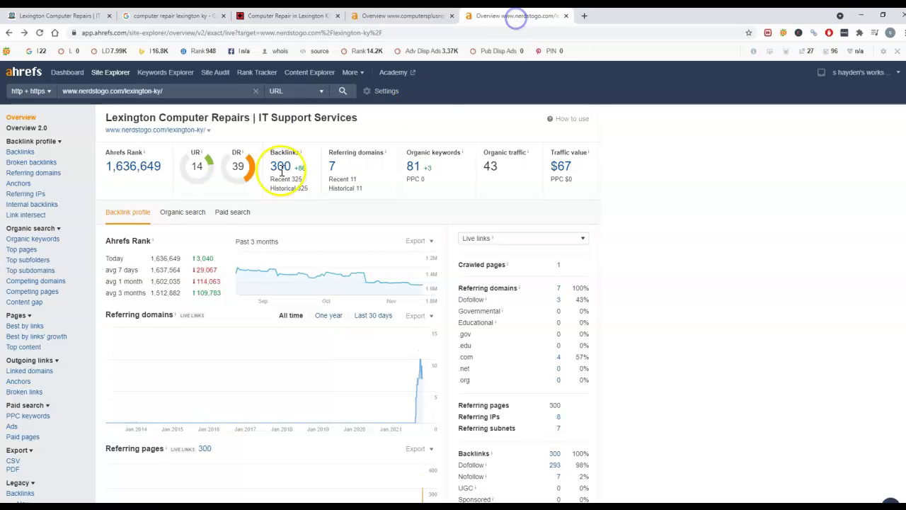
double_click(236, 165)
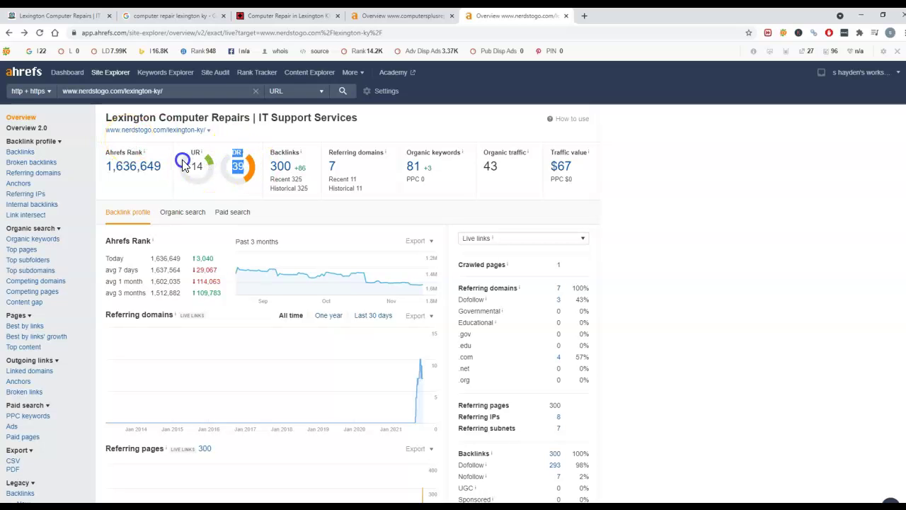
left_click_drag(236, 151, 241, 167)
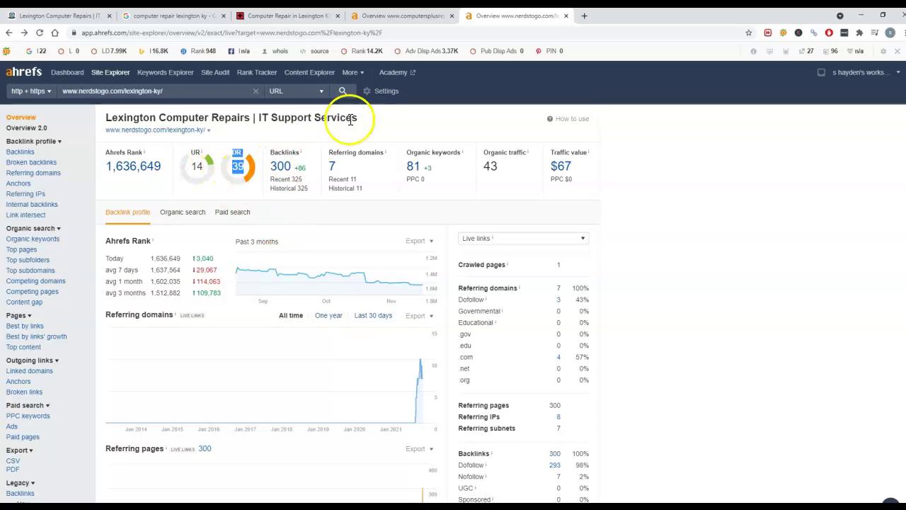
- Compare referring domains: highlight NerdsToGo's 7 against the competitor's 329
left_click(380, 16)
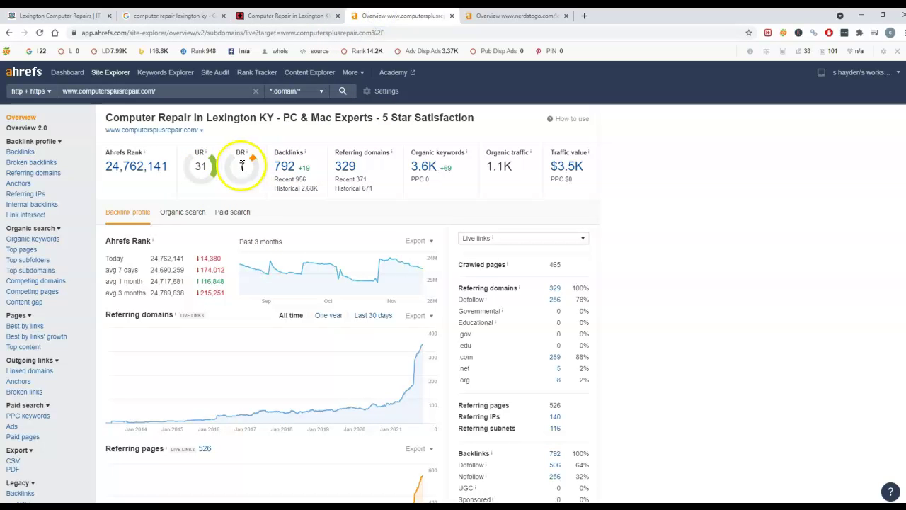
left_click(499, 14)
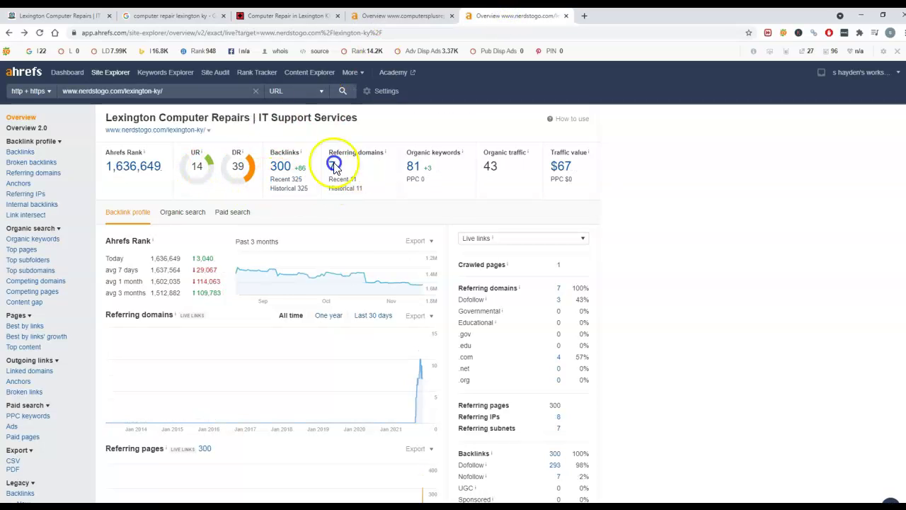
left_click_drag(333, 172, 325, 163)
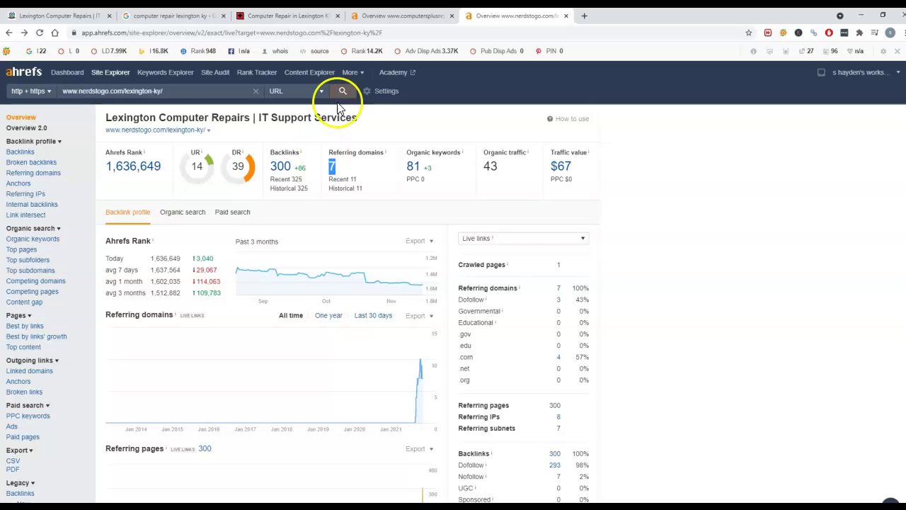
left_click(364, 14)
left_click(351, 167)
double_click(347, 167)
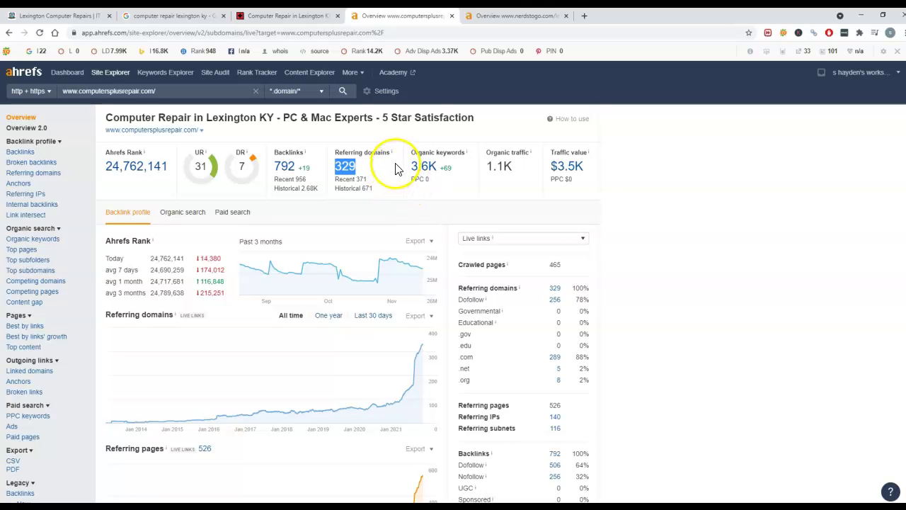
left_click(516, 15)
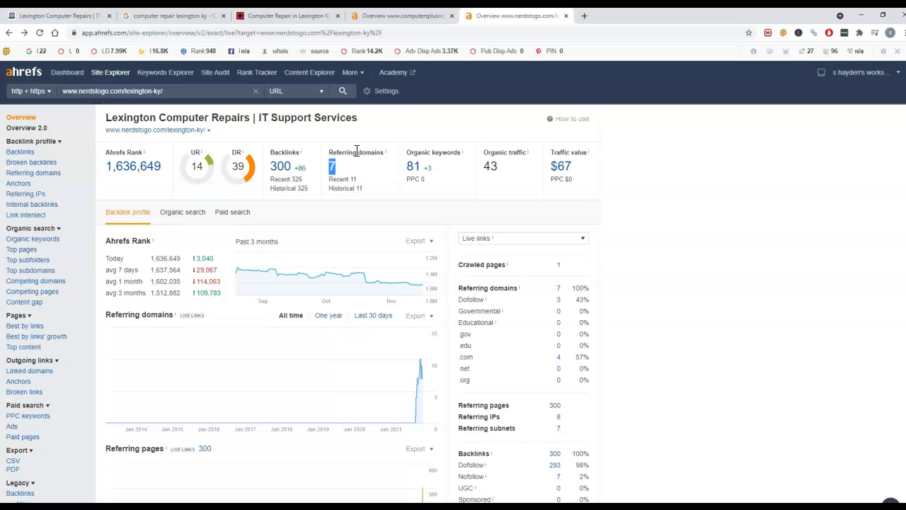
- Go back to the 'Lexington Computer Repairs' NerdsToGo page tab
left_click(63, 14)
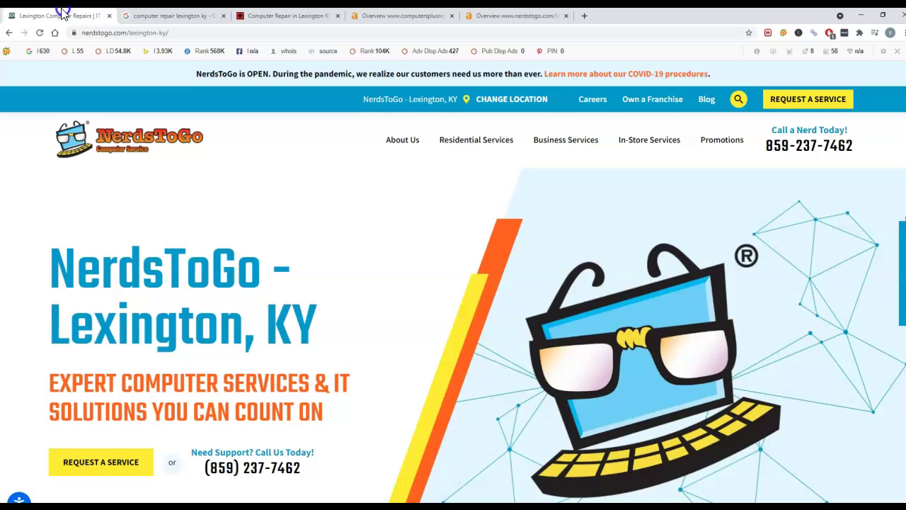